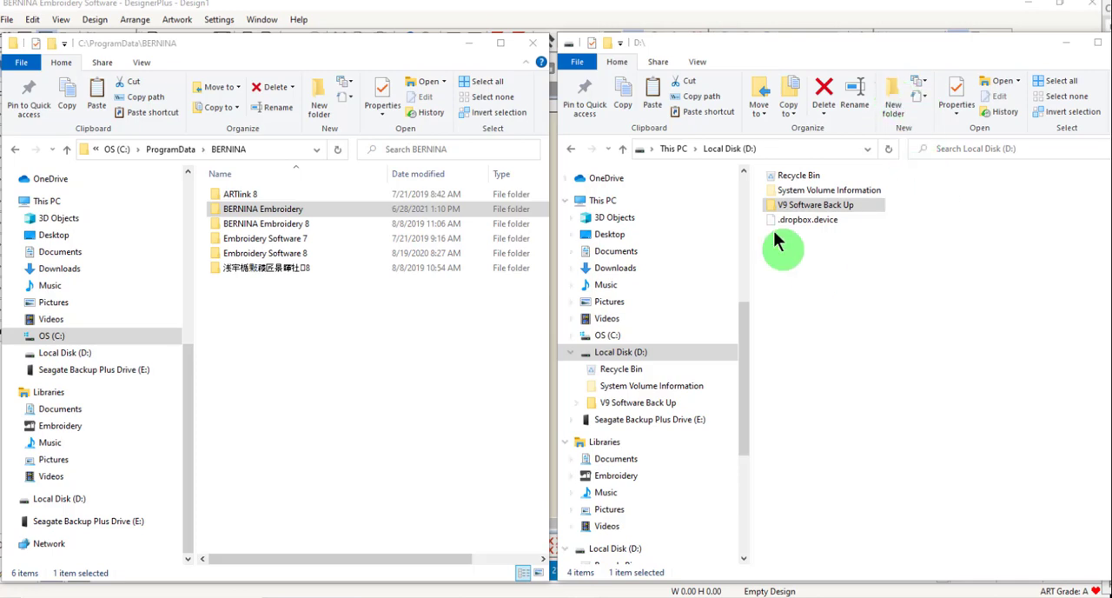
Open the V9 Software Back Up folder on Local Disk (D:) and review its subfolders.
left_click(820, 206)
double_click(819, 206)
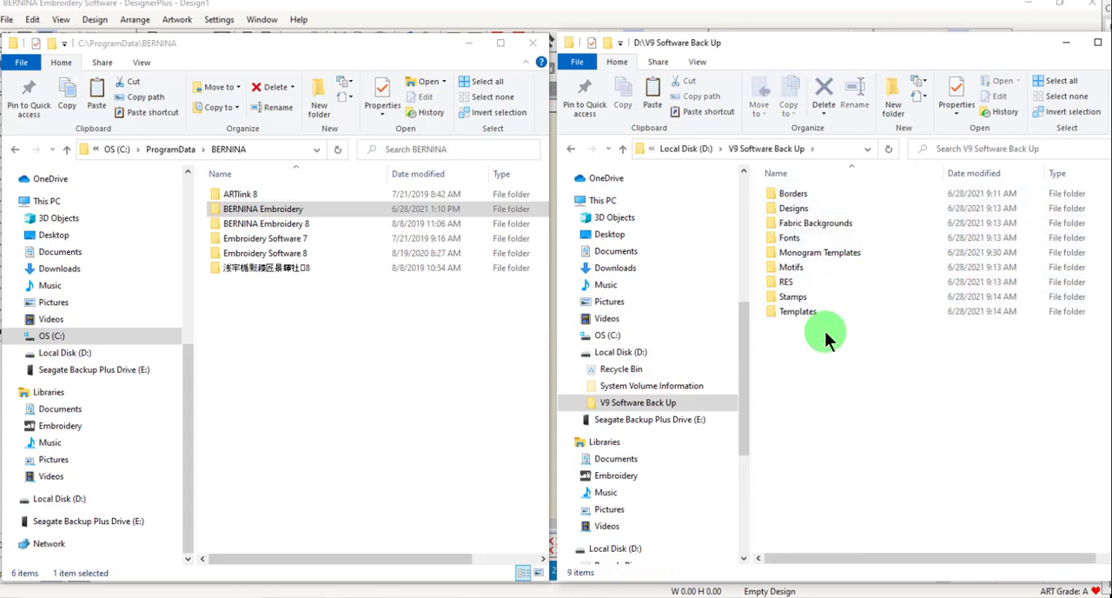
left_click(1110, 222)
scroll(1110, 313, "down", 2)
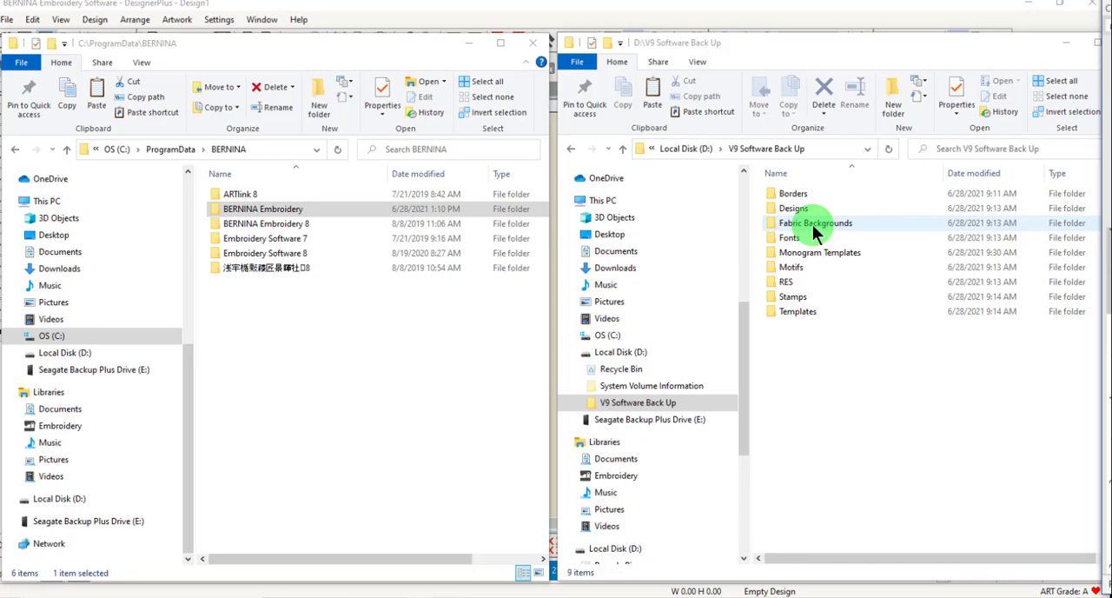
Inspect the Hoops and Thread Charts folders inside the backup's RES folder, and return to V9 Software Back Up.
double_click(817, 280)
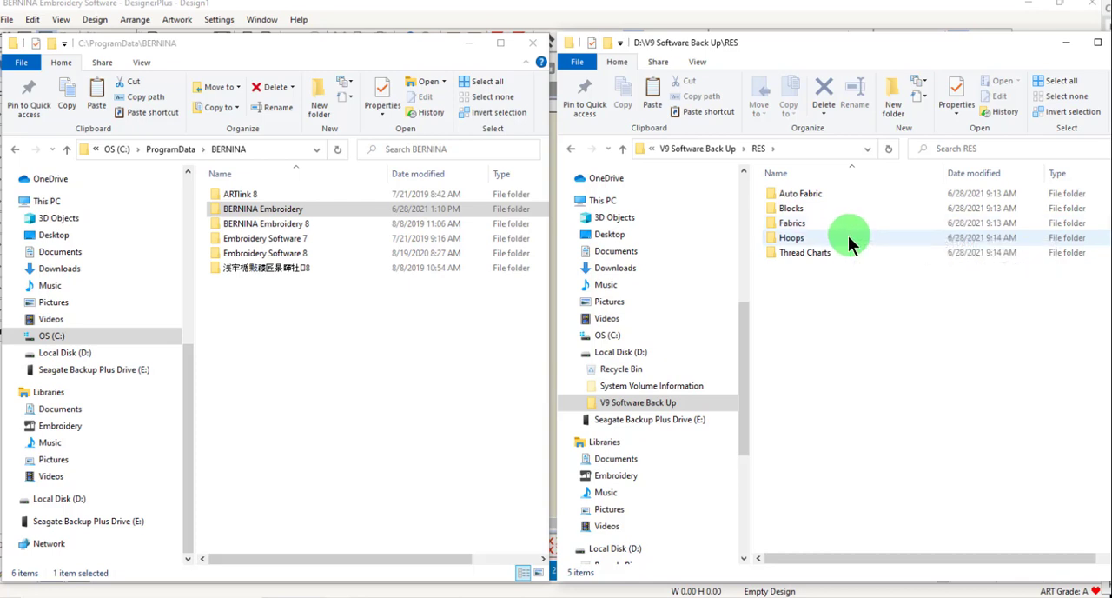
mouse_move(848, 236)
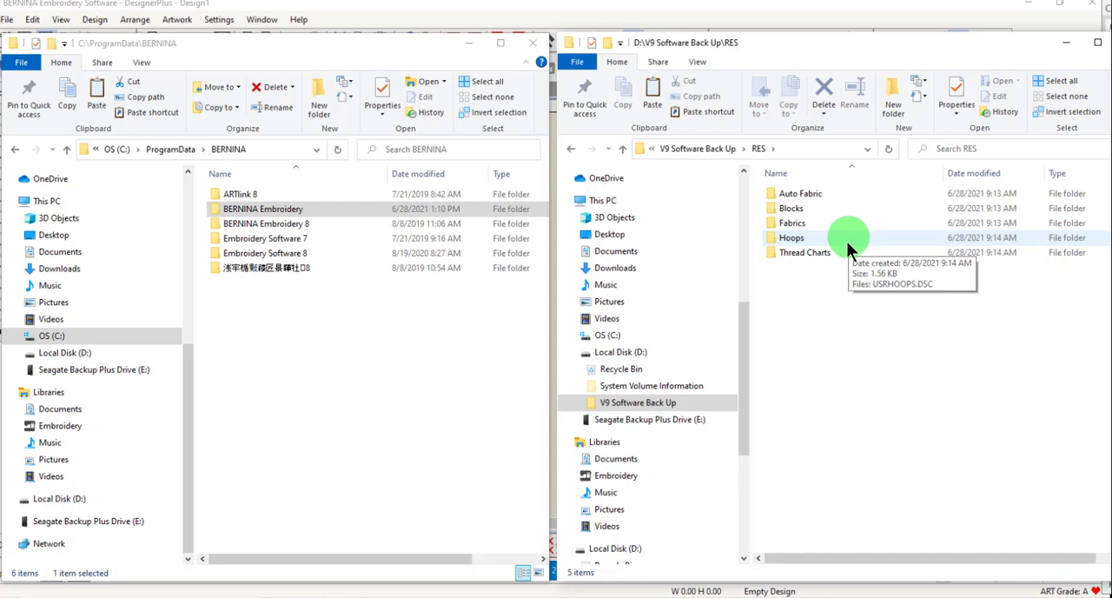
mouse_move(843, 255)
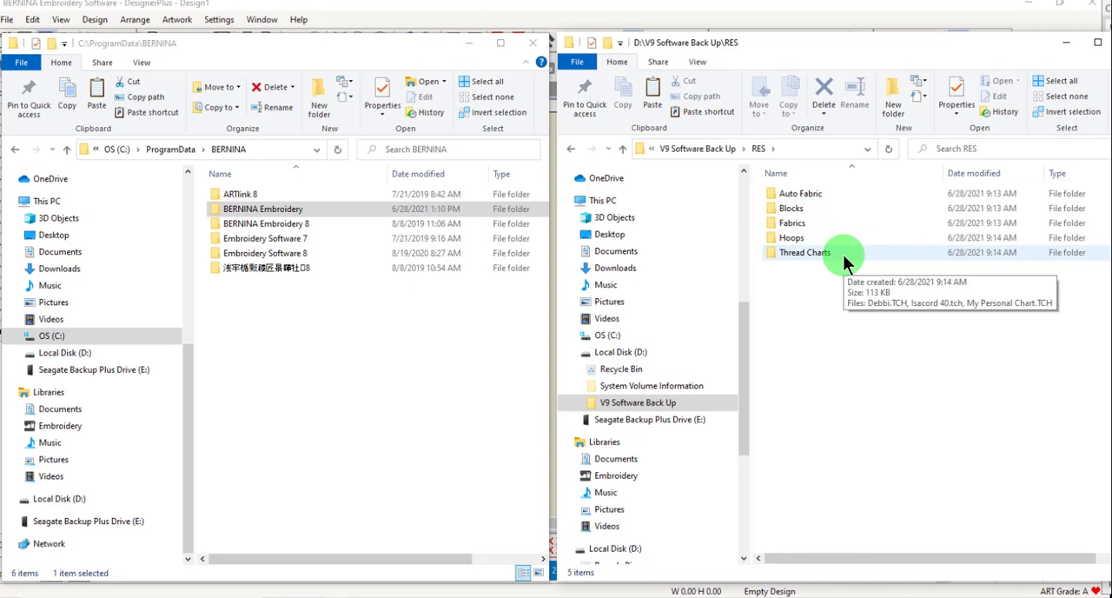
key("alt+Up")
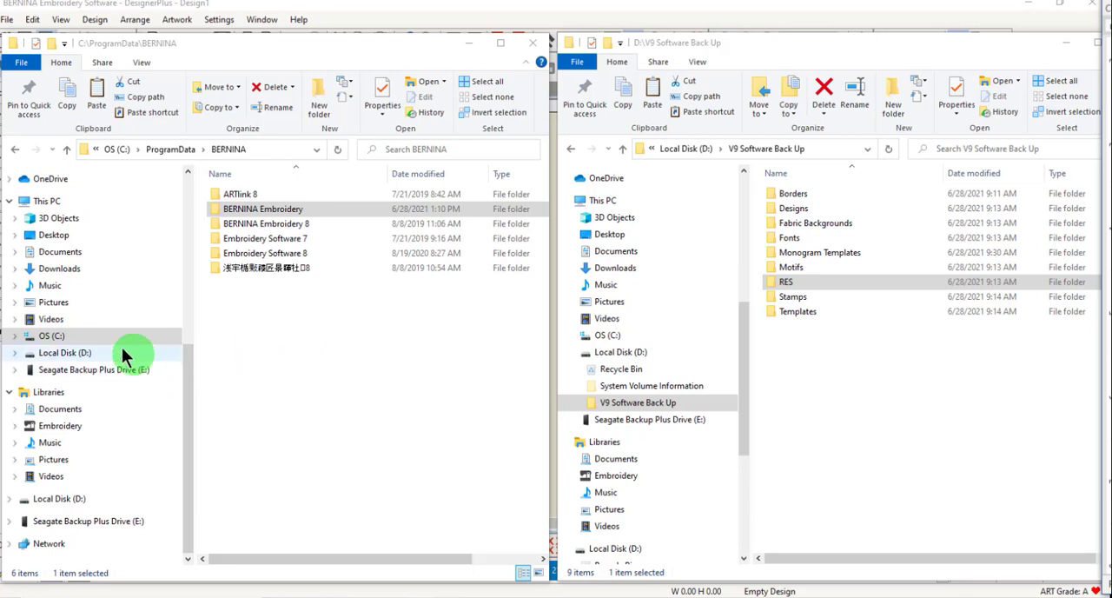
In the other File Explorer window, browse from the C: drive to Users\Public\Public Embroidery.
left_click(69, 427)
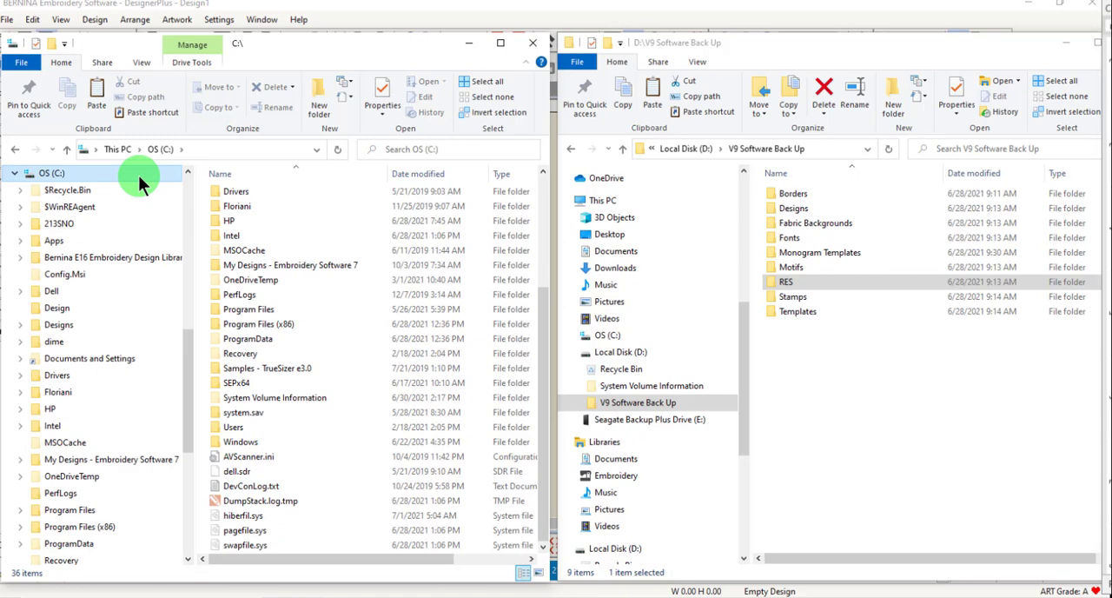
left_click(138, 175)
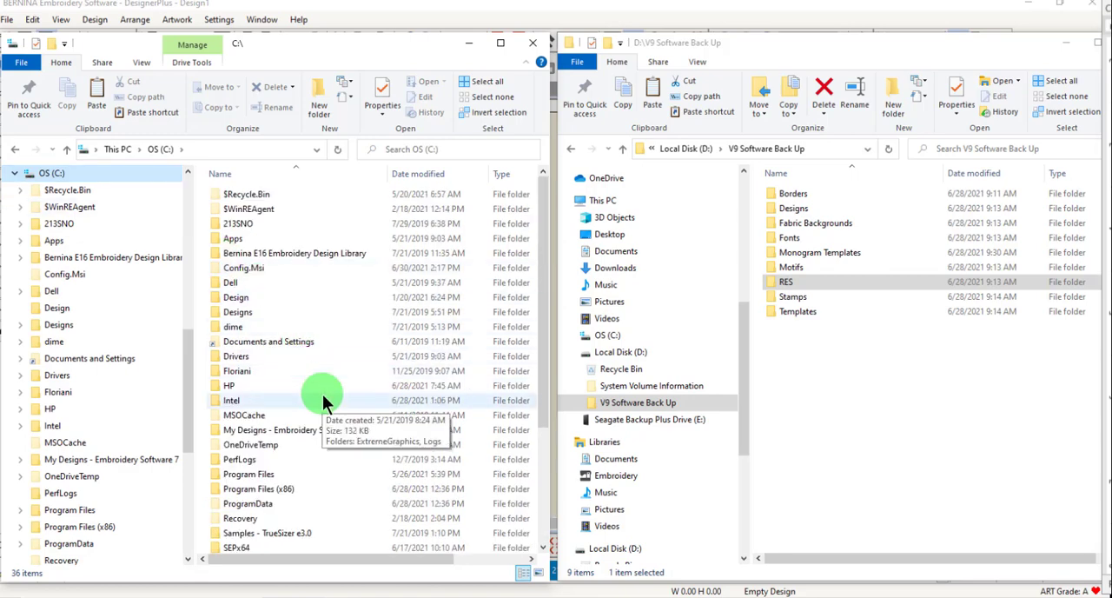
scroll(286, 438, "down", 3)
double_click(225, 473)
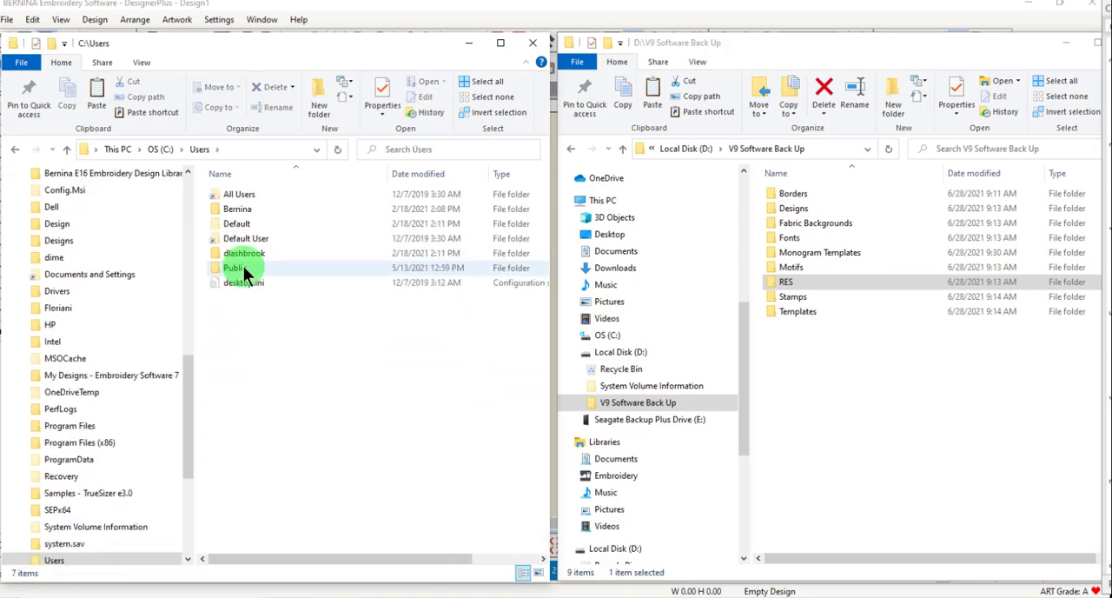
double_click(244, 266)
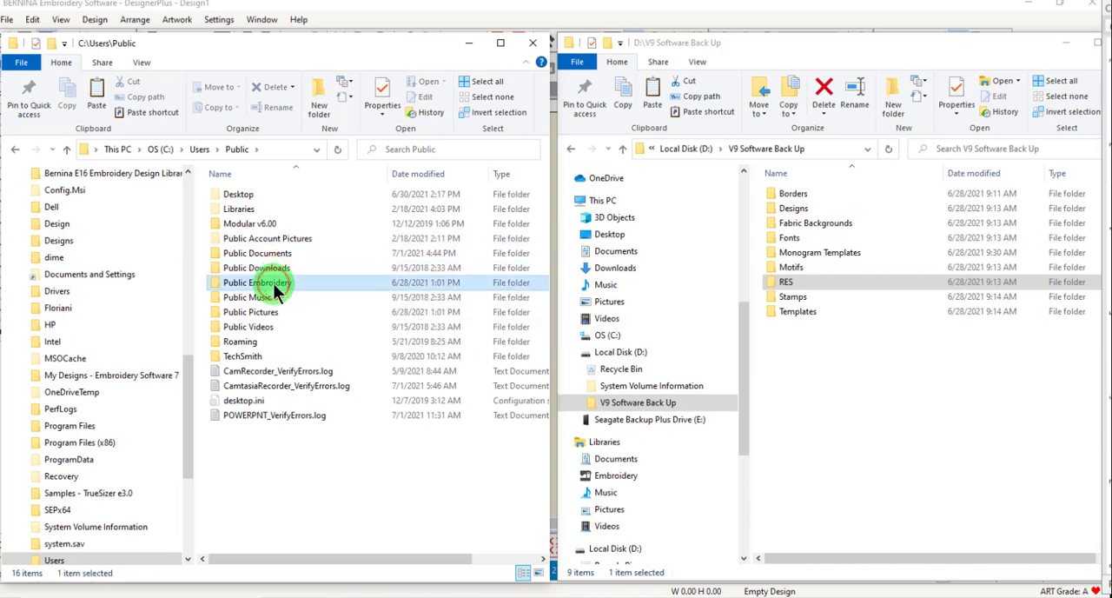
double_click(273, 283)
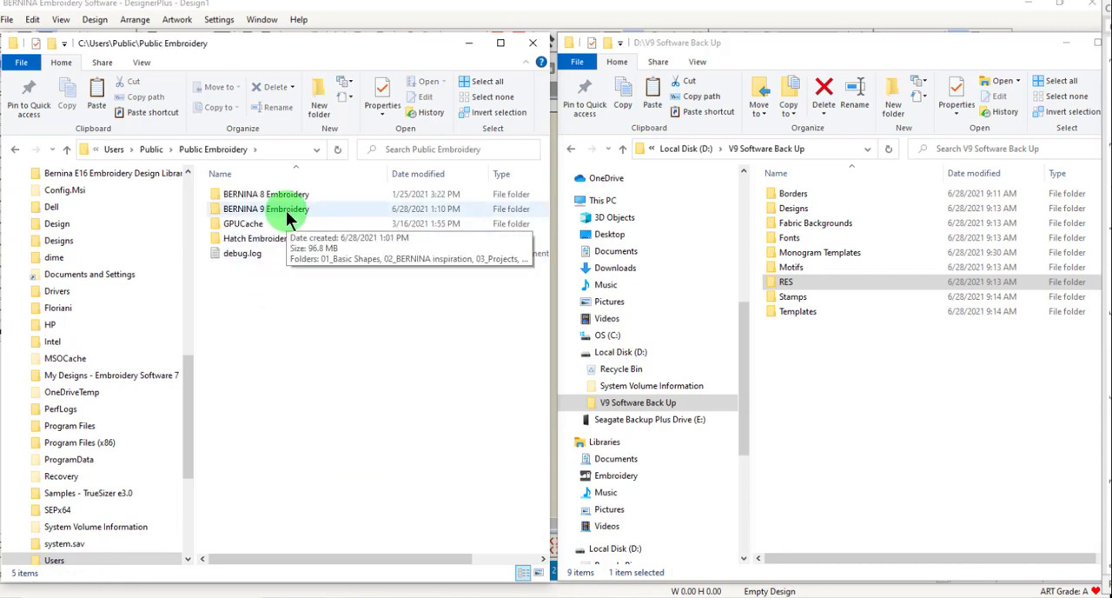
Open the Custom folder under BERNINA 9 Embroidery\Monogram Template Designs to show where custom monogram templates are stored.
left_click(286, 210)
double_click(286, 211)
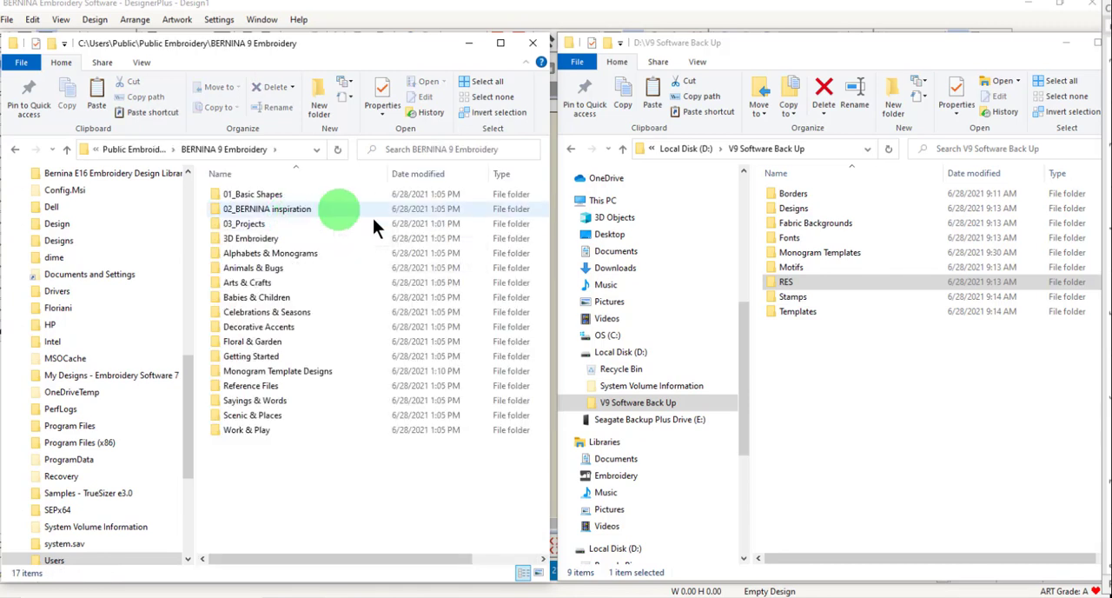
double_click(273, 372)
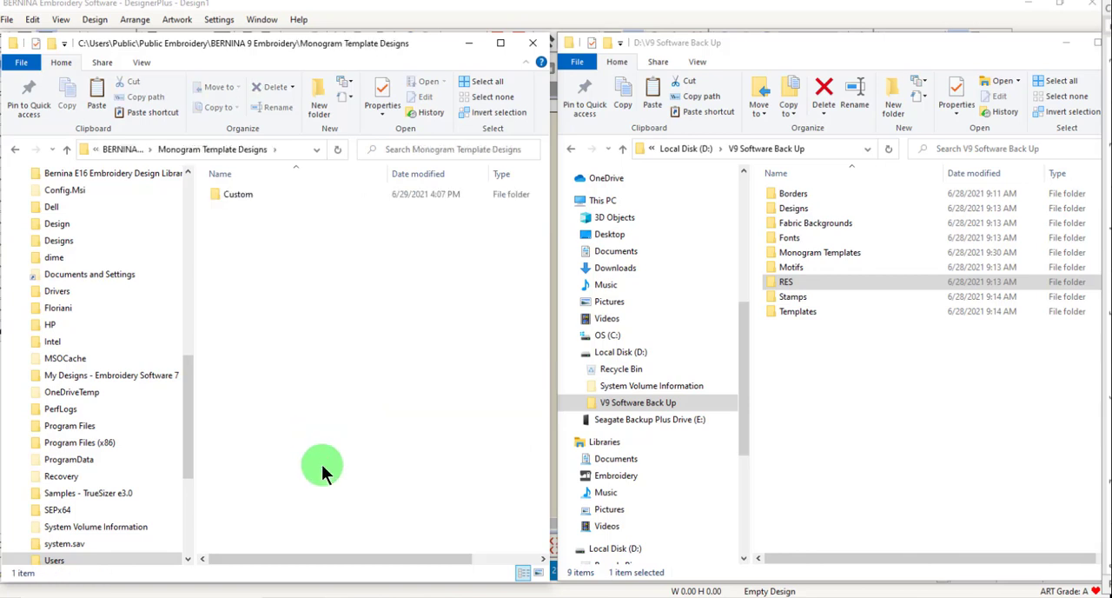
double_click(236, 196)
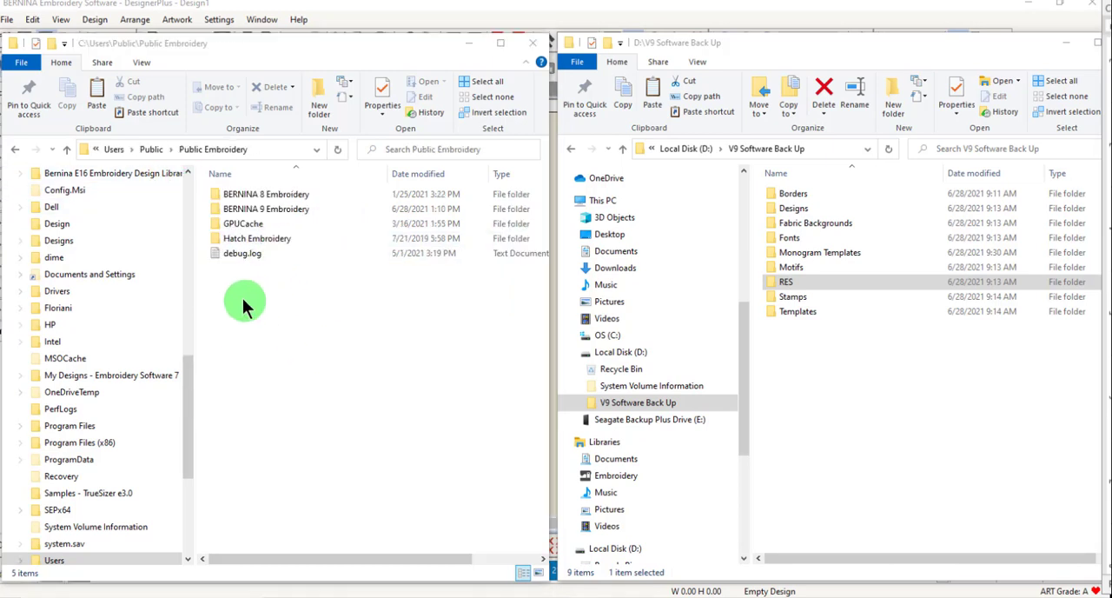
Go back to the Public folder and open Public Pictures\BERNINA 9 Pictures\Fabrics to view the fabric background images.
left_click(151, 149)
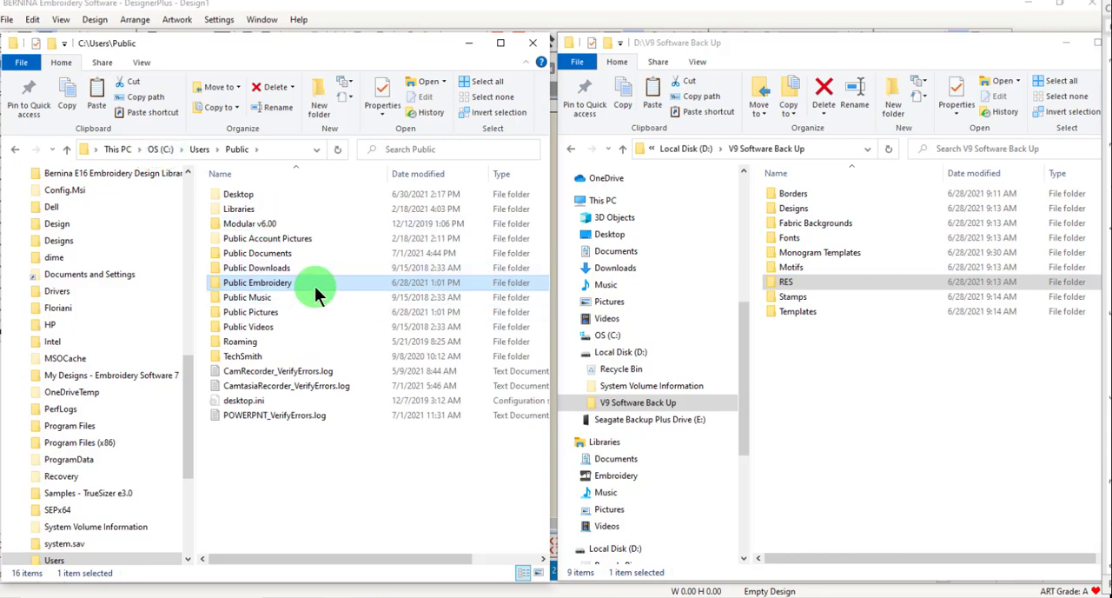
double_click(271, 313)
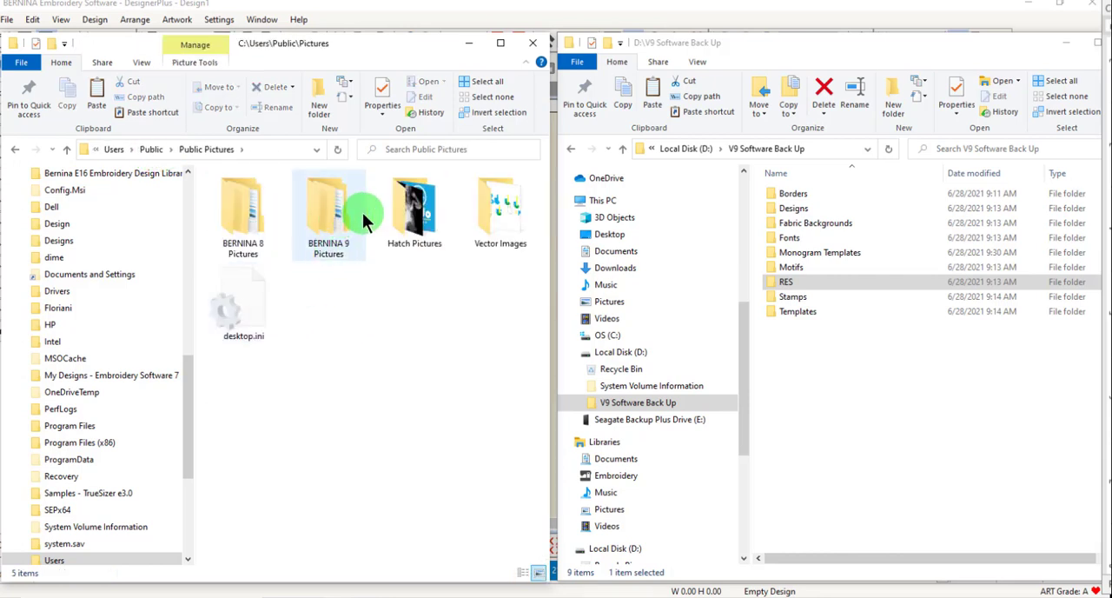
double_click(327, 215)
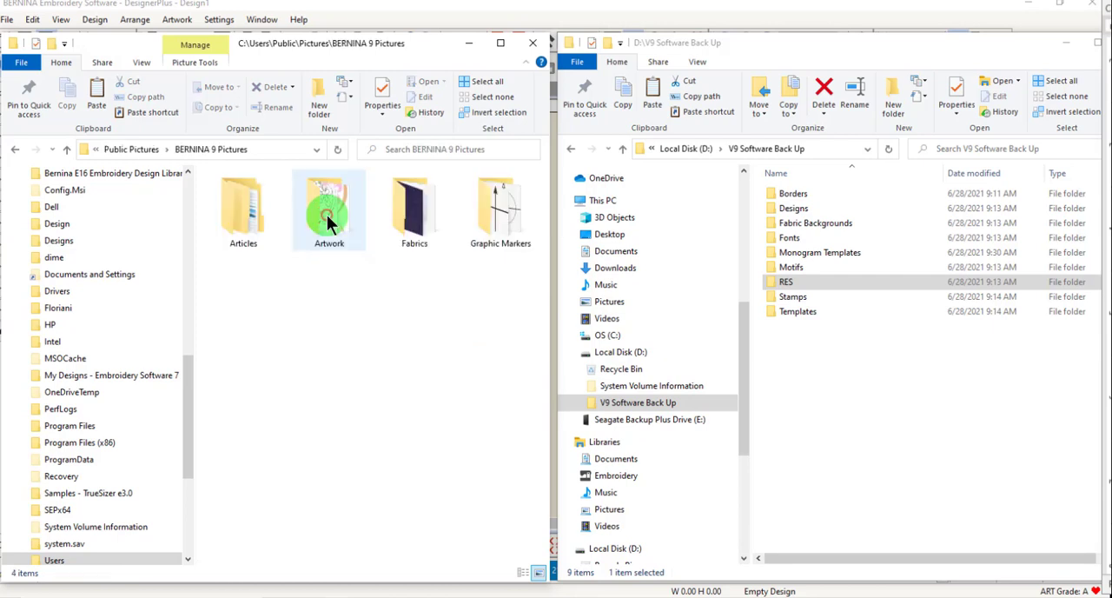
double_click(416, 215)
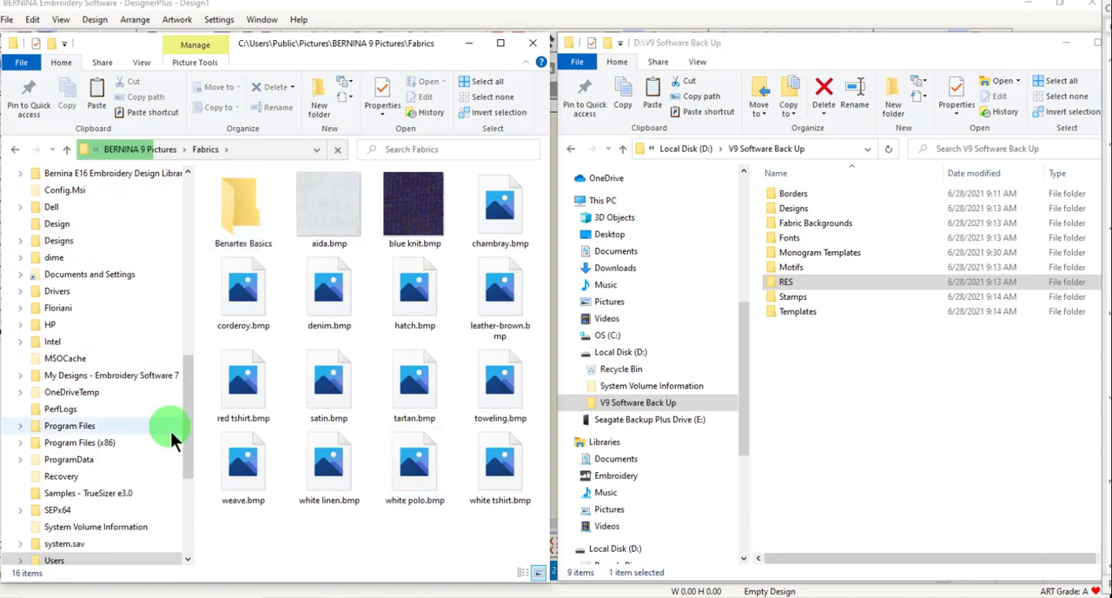
Navigate to the C:\ProgramData\BERNINA\BERNINA Embroidery folder.
scroll(91, 352, "down", 3)
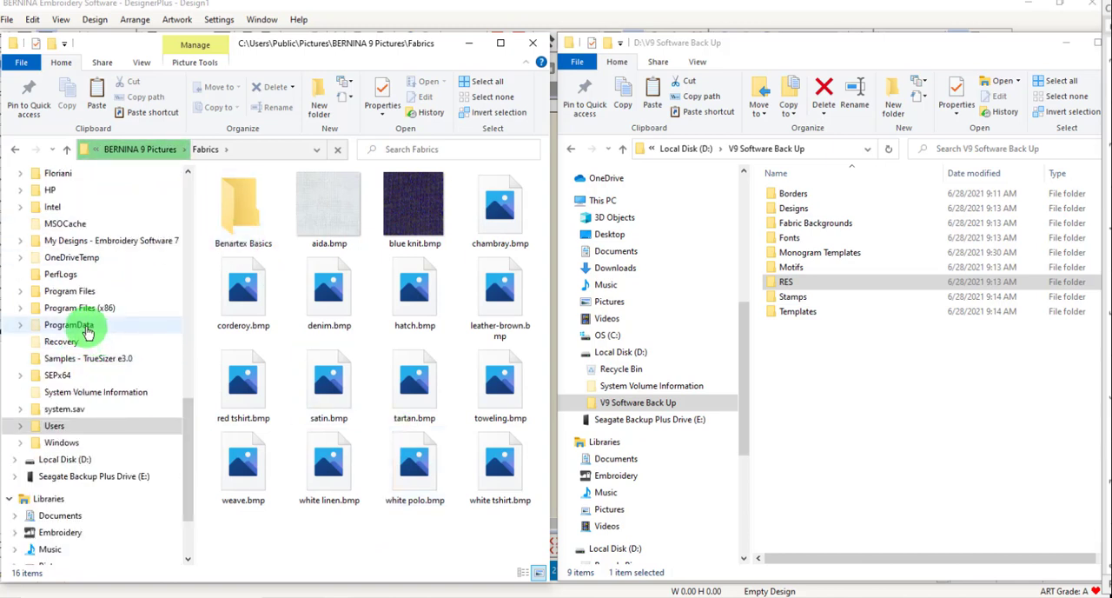
left_click(85, 328)
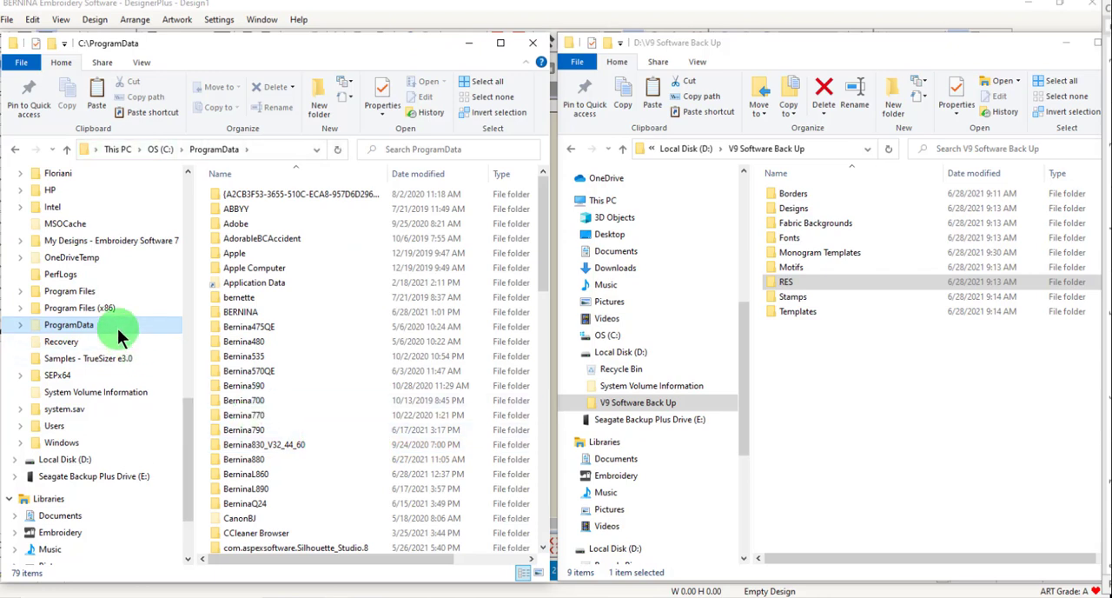
double_click(244, 311)
double_click(257, 210)
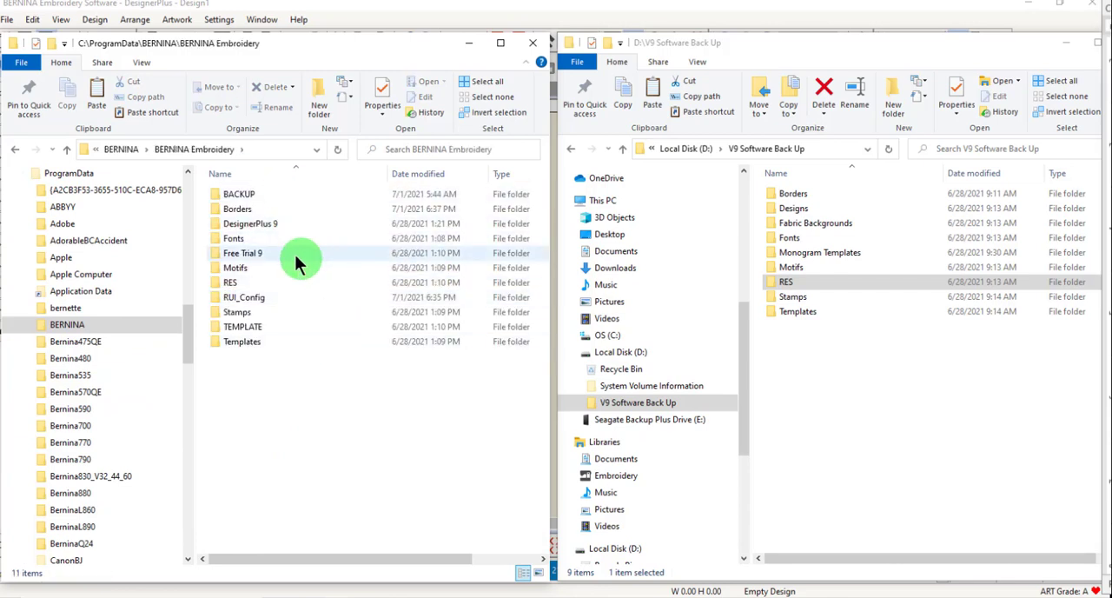
Compare the Borders folder with its backup counterpart, view the RES subfolders, and return to BERNINA Embroidery.
left_click(241, 207)
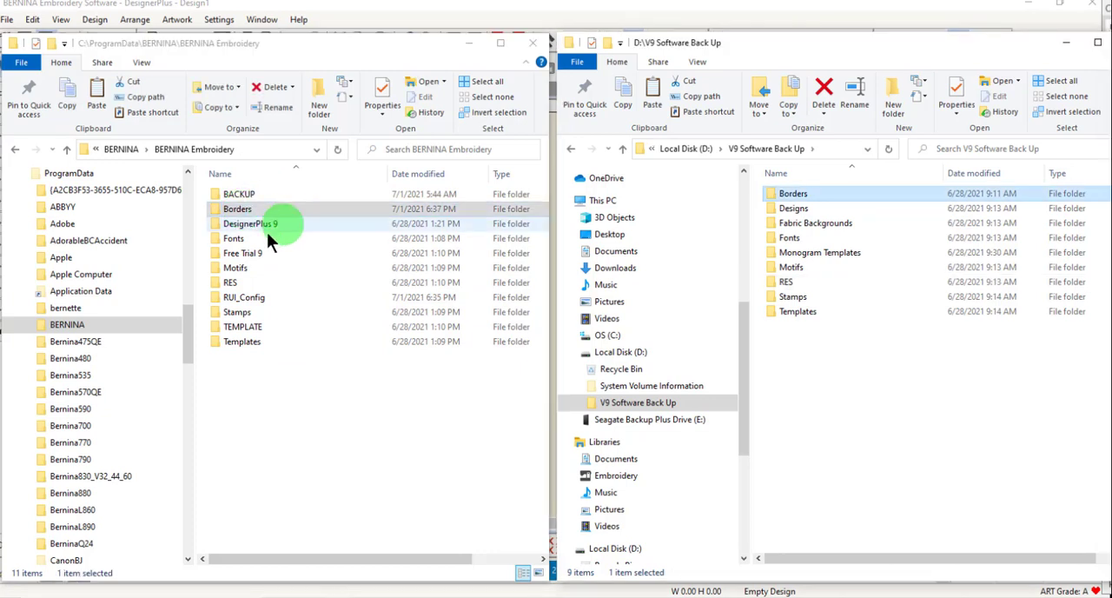
left_click(228, 283)
double_click(228, 283)
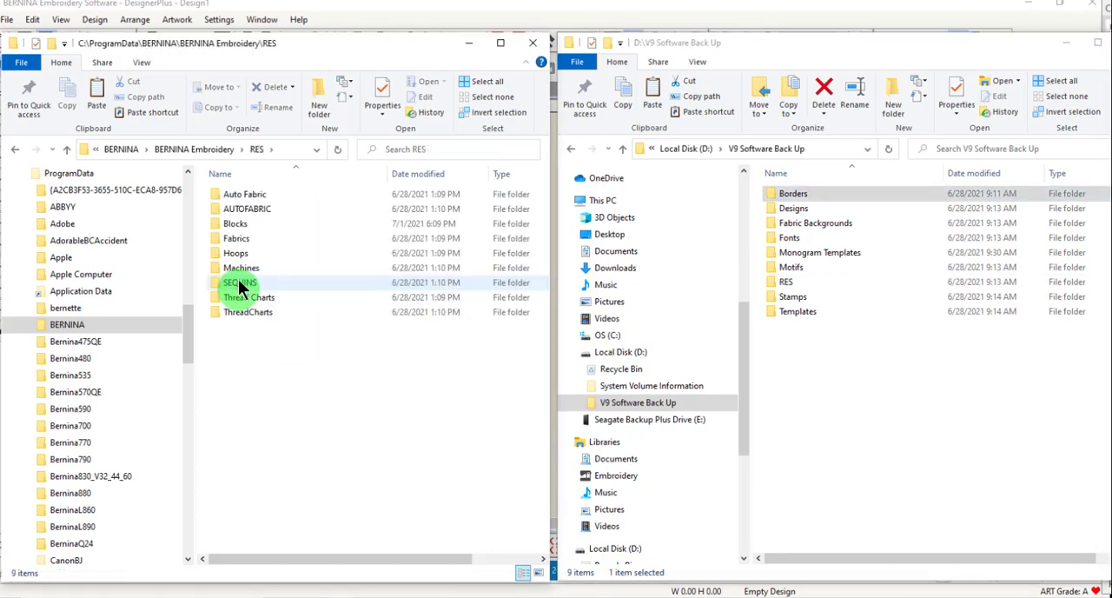
left_click(226, 151)
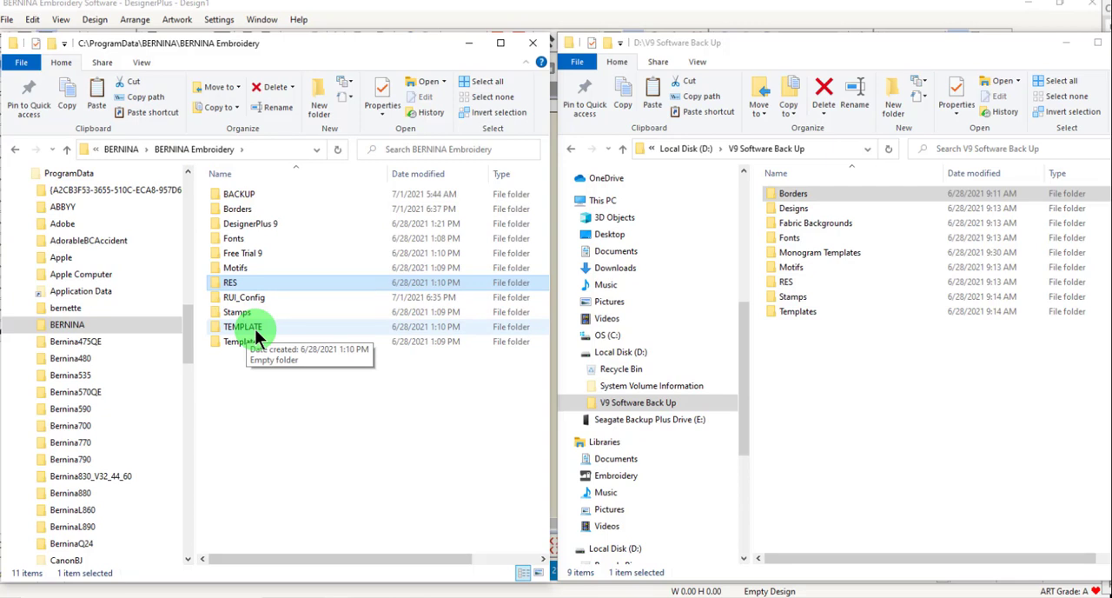
left_click(1107, 365)
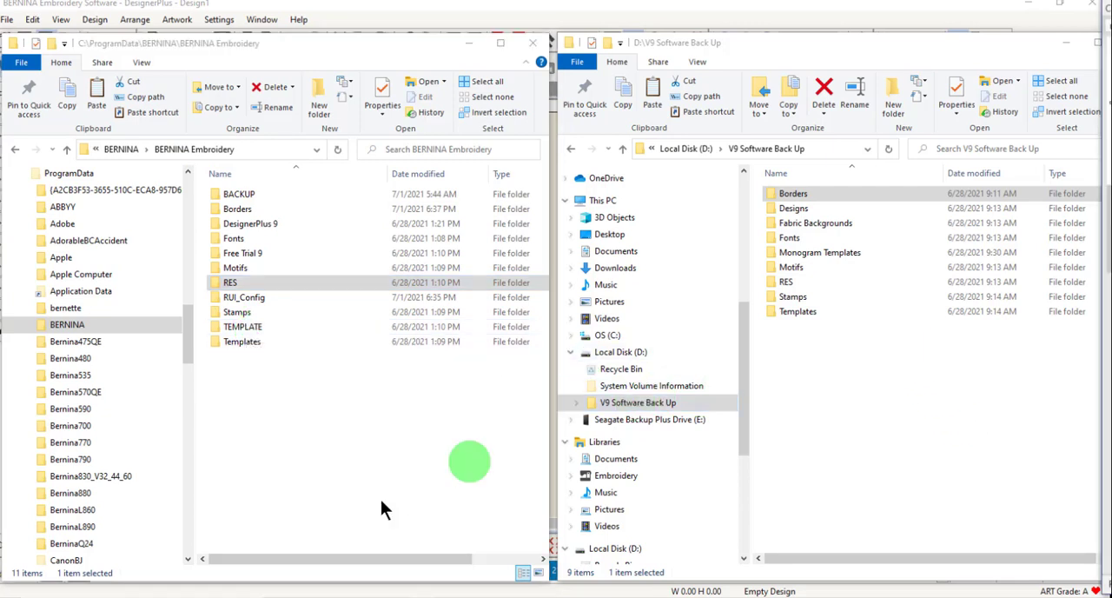
Copy Custom Stamps.ESB from the BERNINA Embroidery Stamps folder into the Stamps folder of V9 Software Back Up.
double_click(236, 312)
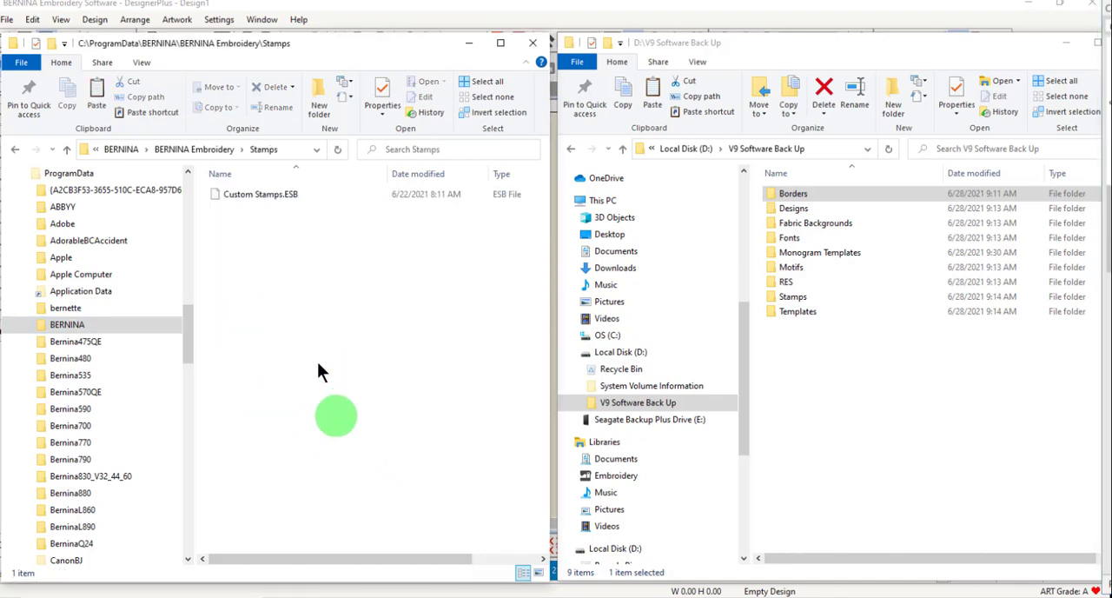
double_click(795, 297)
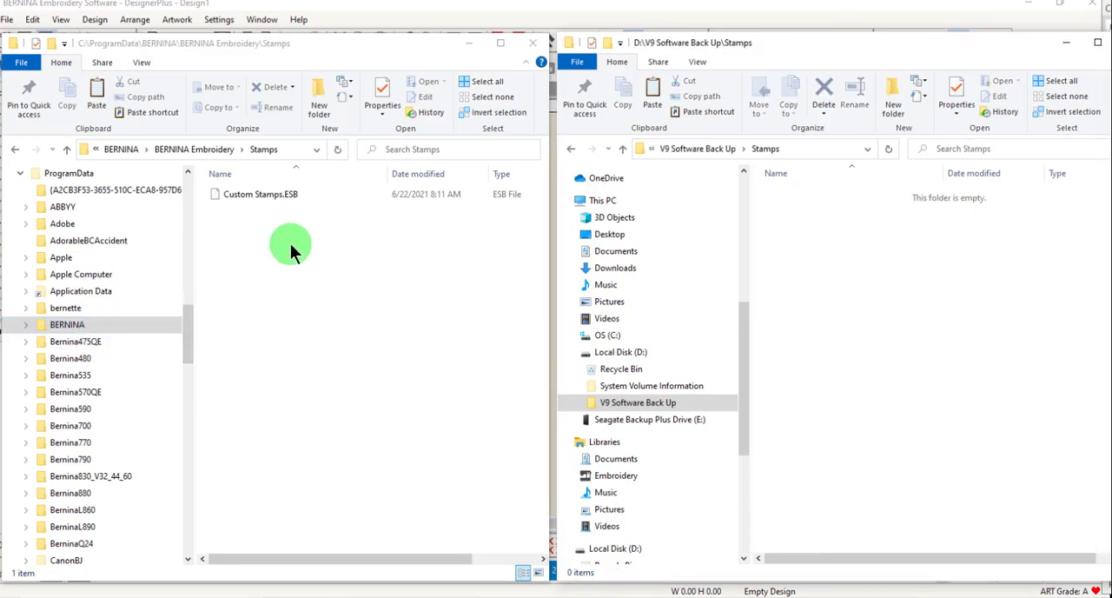
left_click(256, 198)
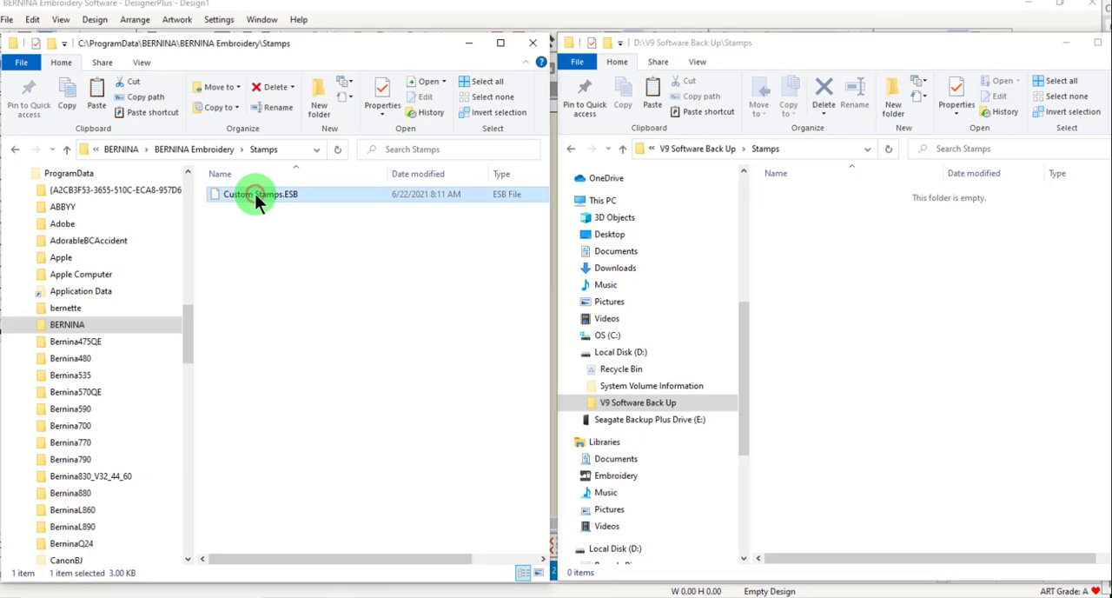
right_click(255, 194)
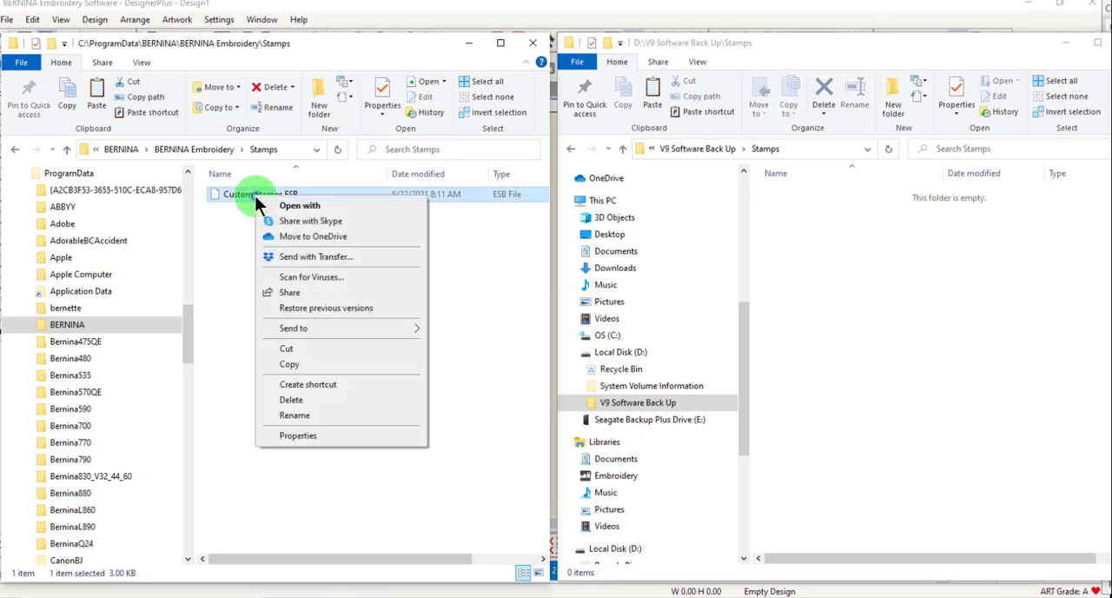
left_click(298, 365)
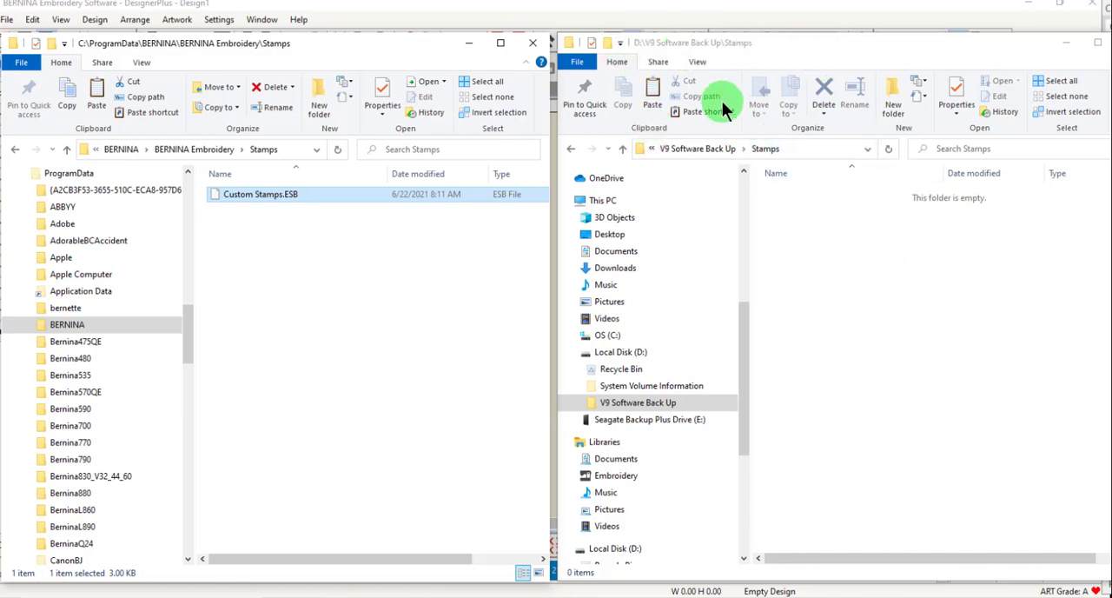
right_click(829, 266)
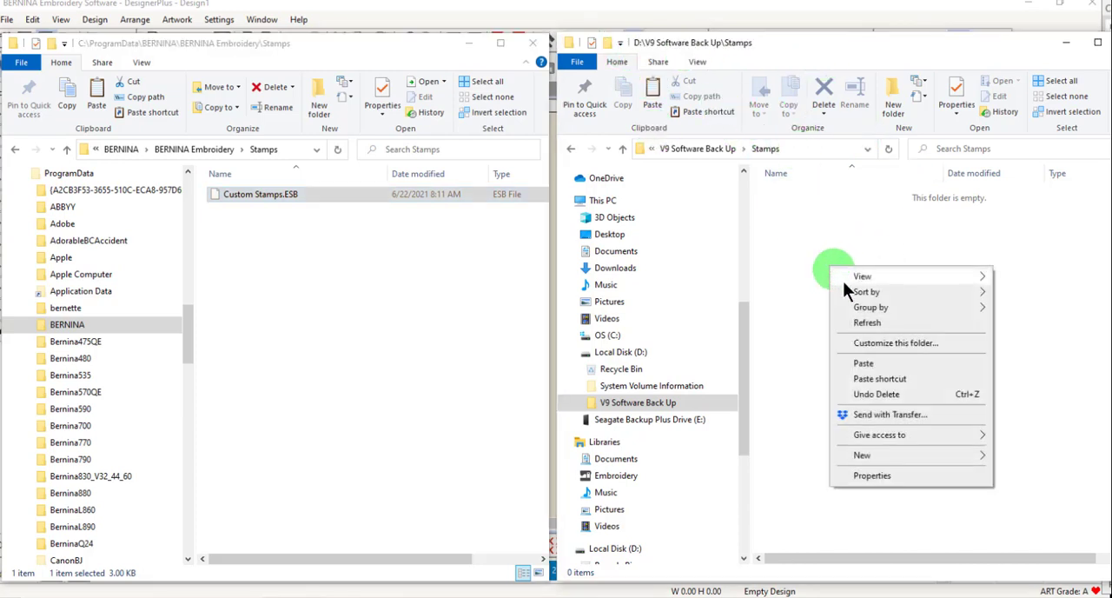
left_click(861, 364)
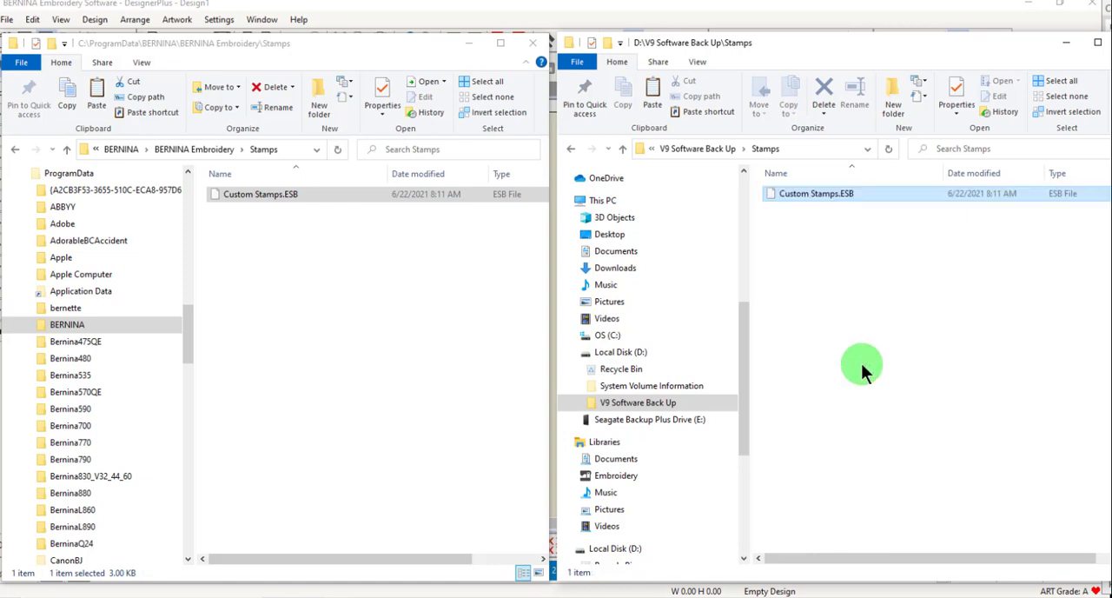
Return both windows to their parent folders and open the Borders folder in V9 Software Back Up and in BERNINA Embroidery.
left_click(702, 151)
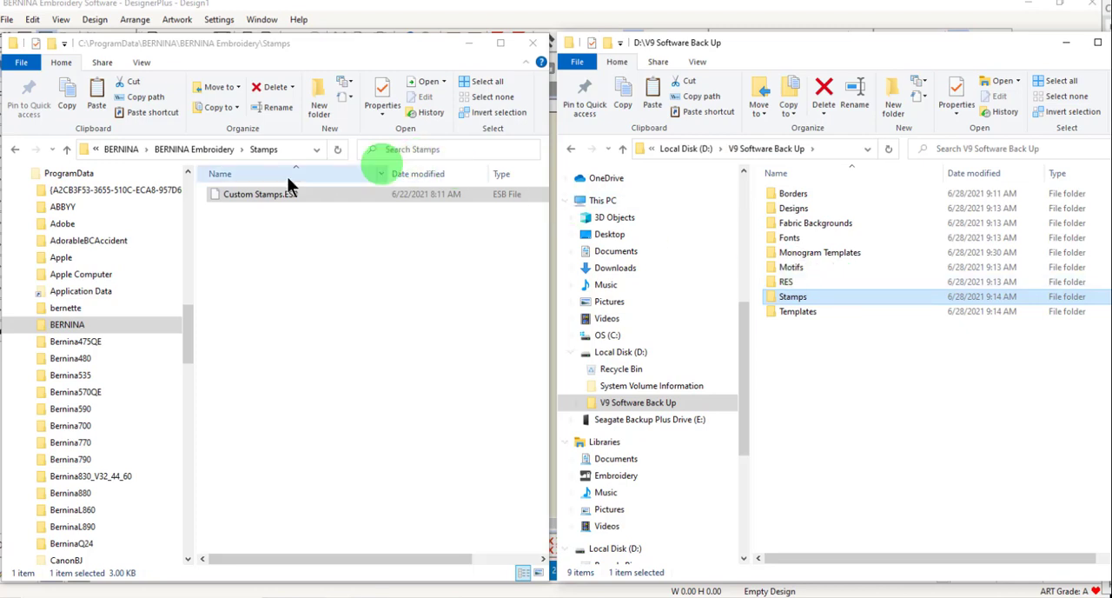
left_click(217, 149)
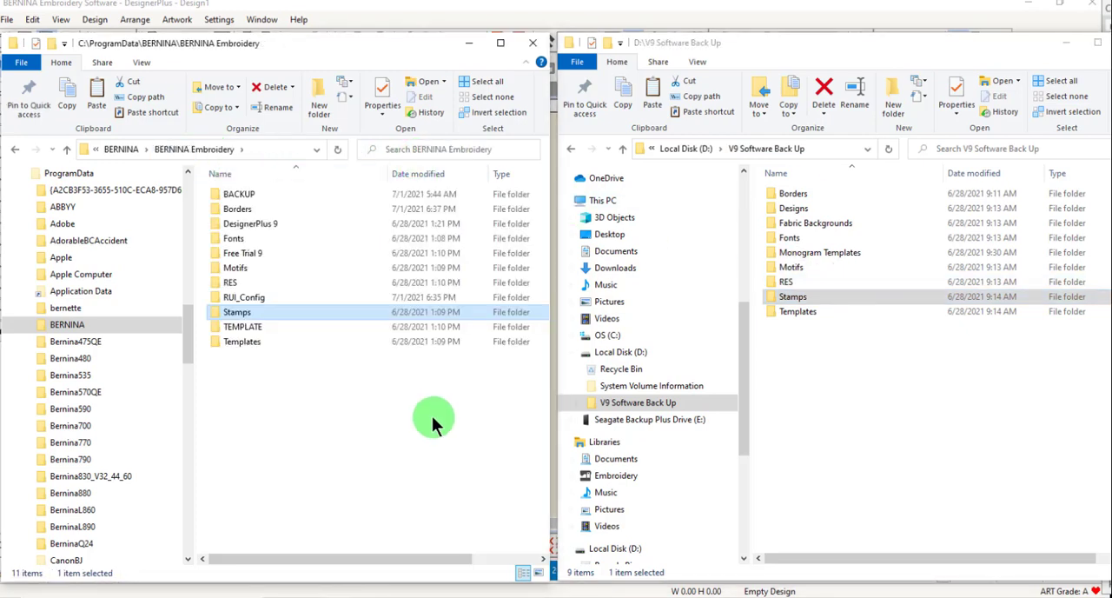
double_click(794, 196)
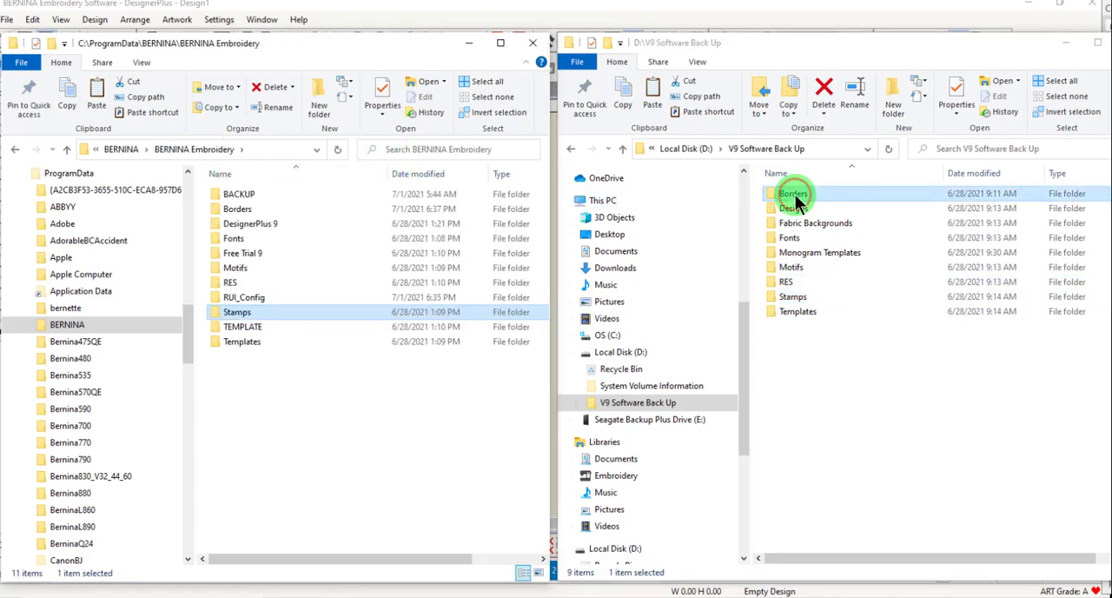
double_click(243, 209)
Copy Custom Borders.ESB and From Shapes.ESB from the backup's Borders folder into the BERNINA Embroidery Borders folder on C:.
left_click(865, 283)
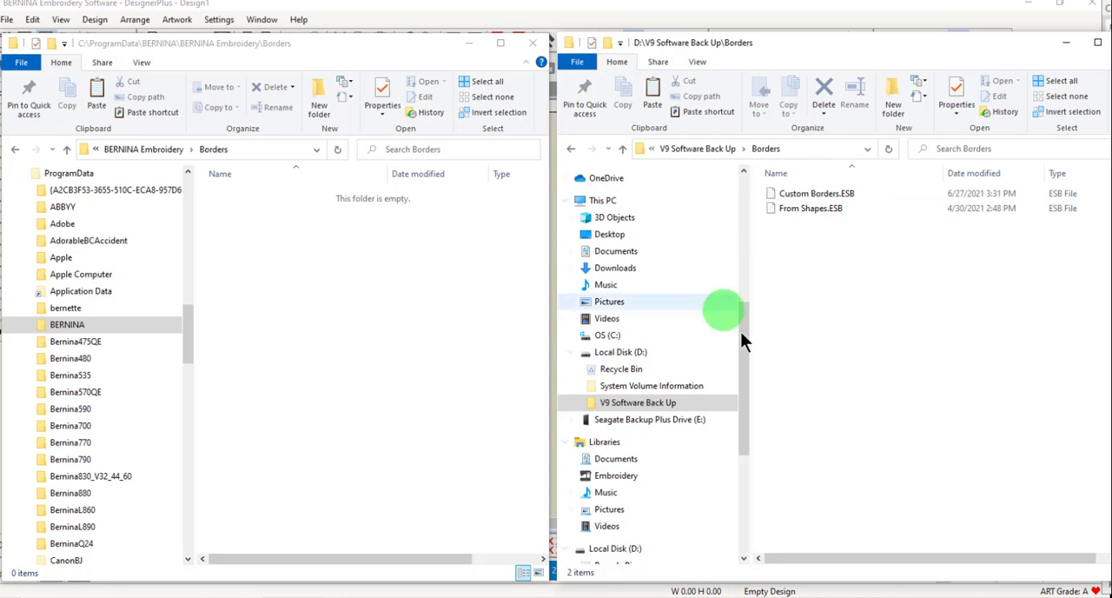
key("ctrl+a")
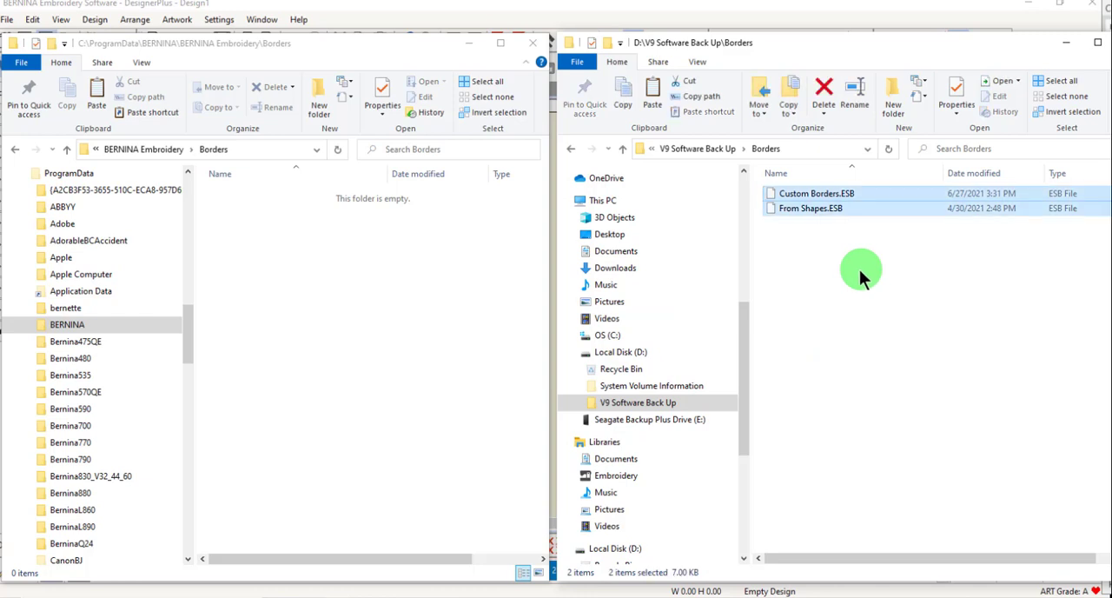
right_click(796, 209)
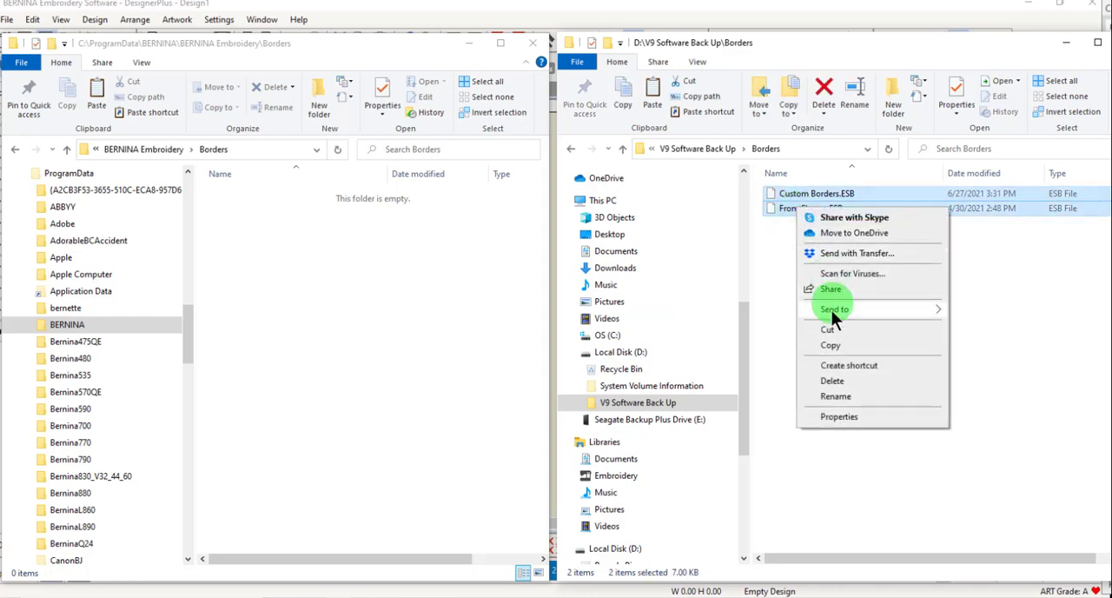
left_click(832, 346)
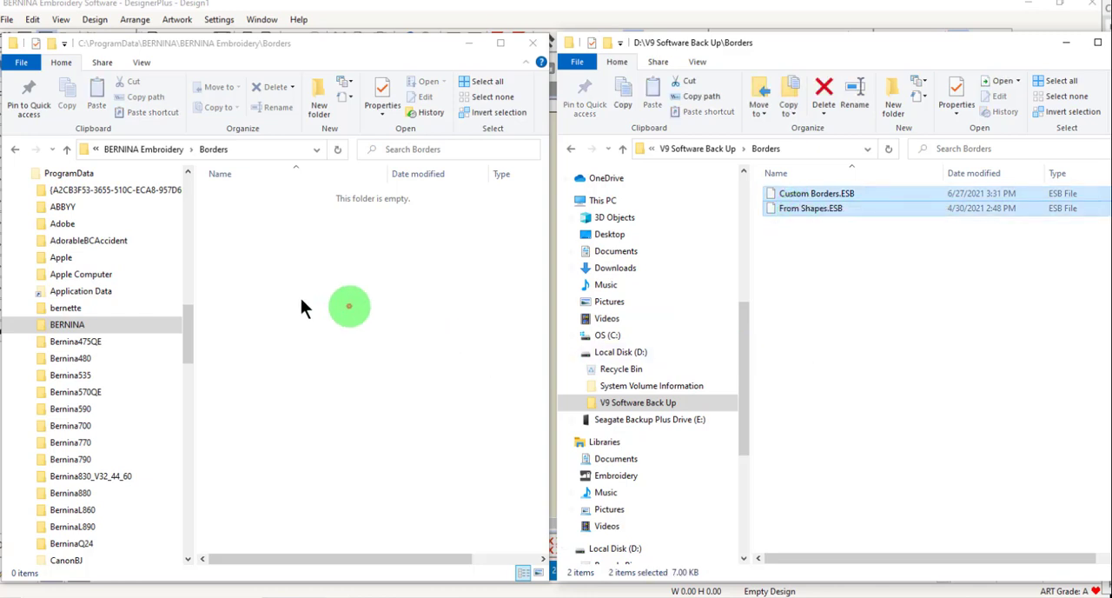
left_click(243, 263)
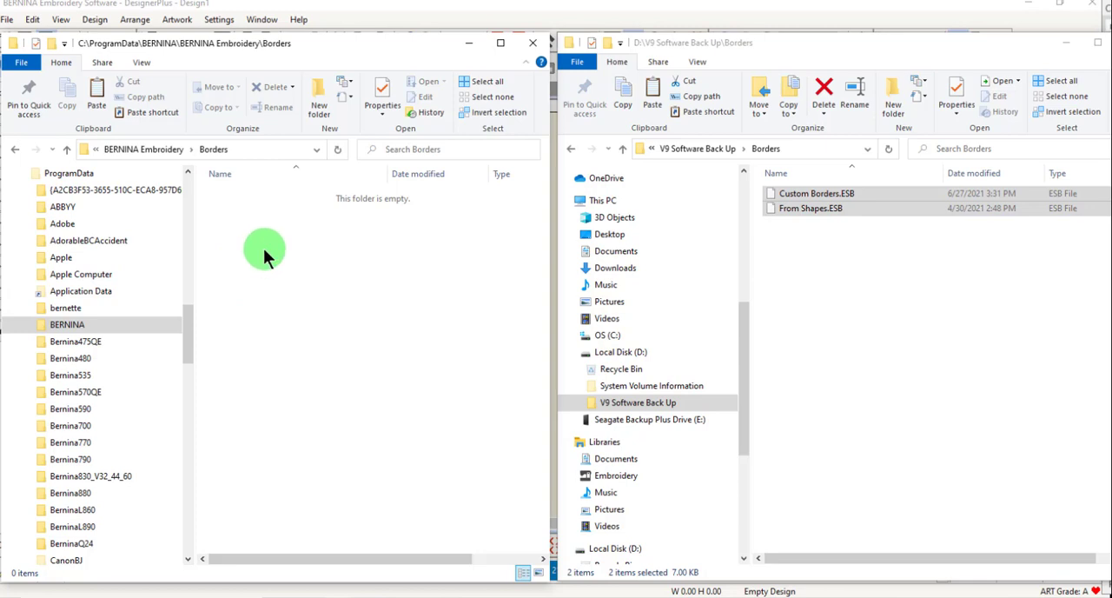
right_click(265, 253)
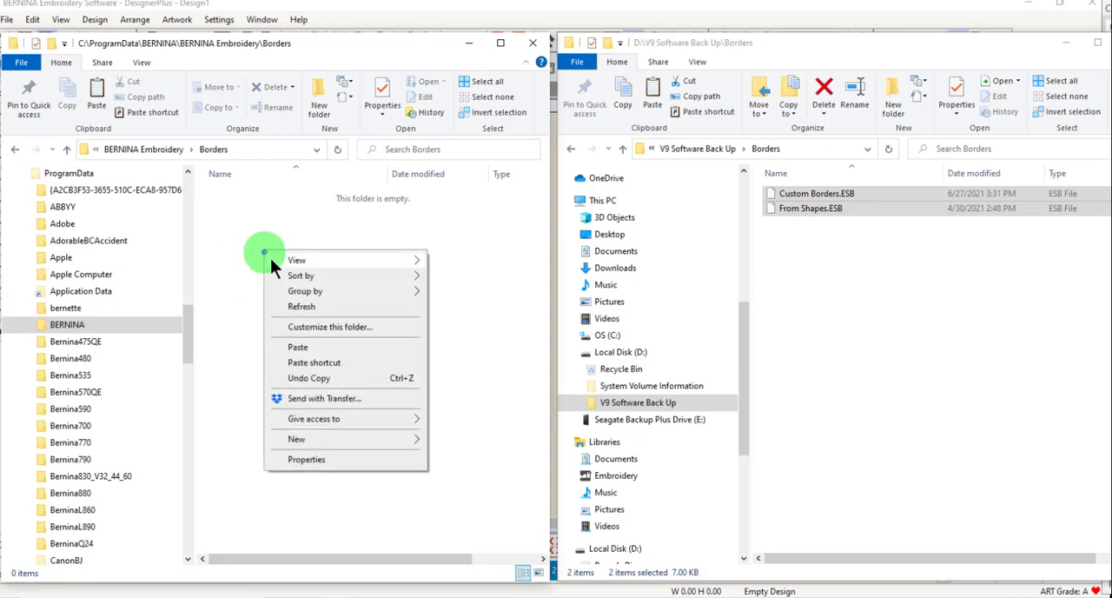
left_click(300, 346)
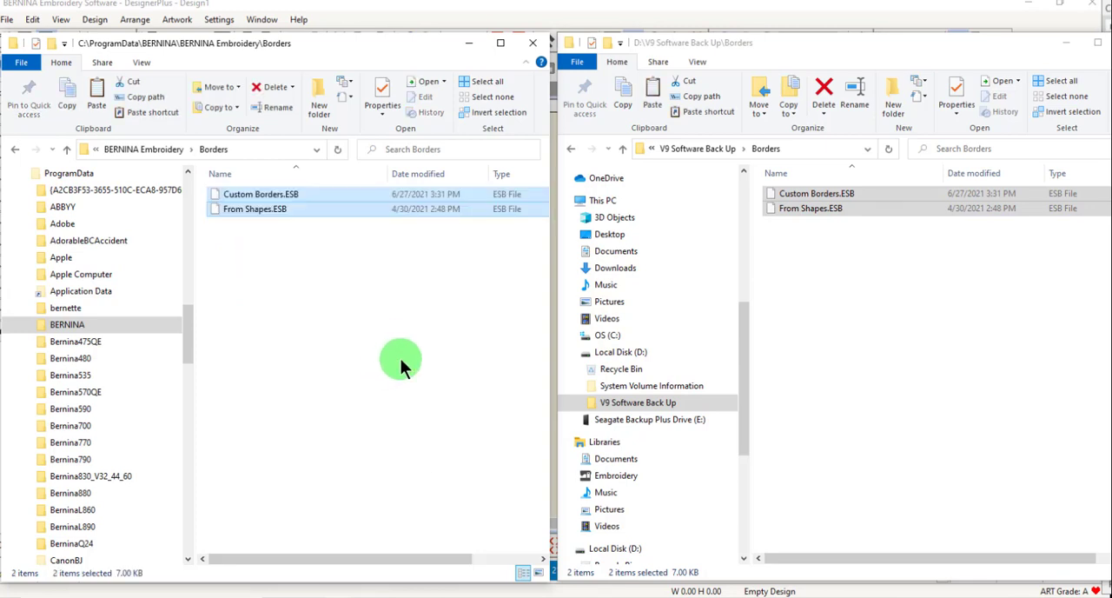